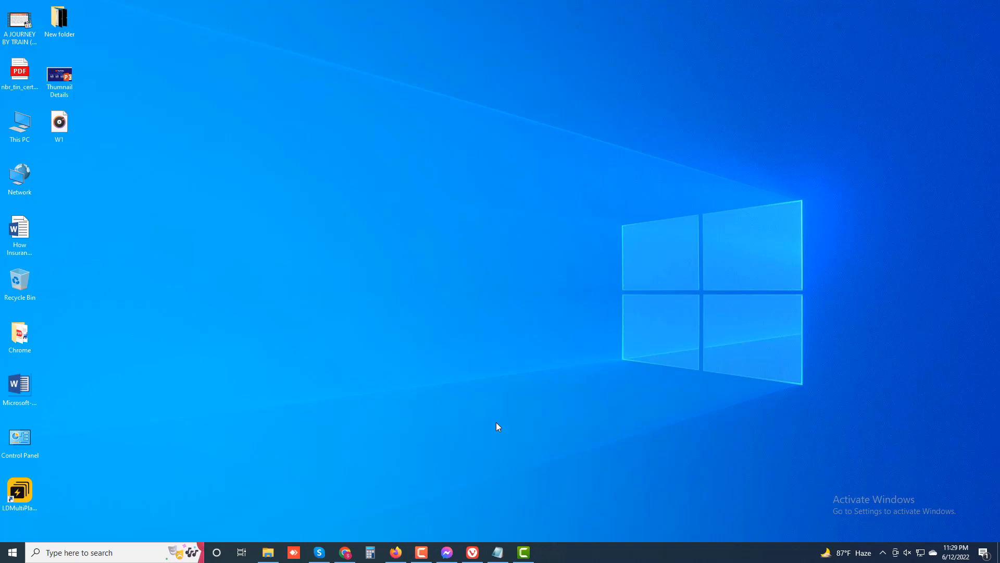
Restore the minimized Firefox window from the taskbar
left_click(396, 552)
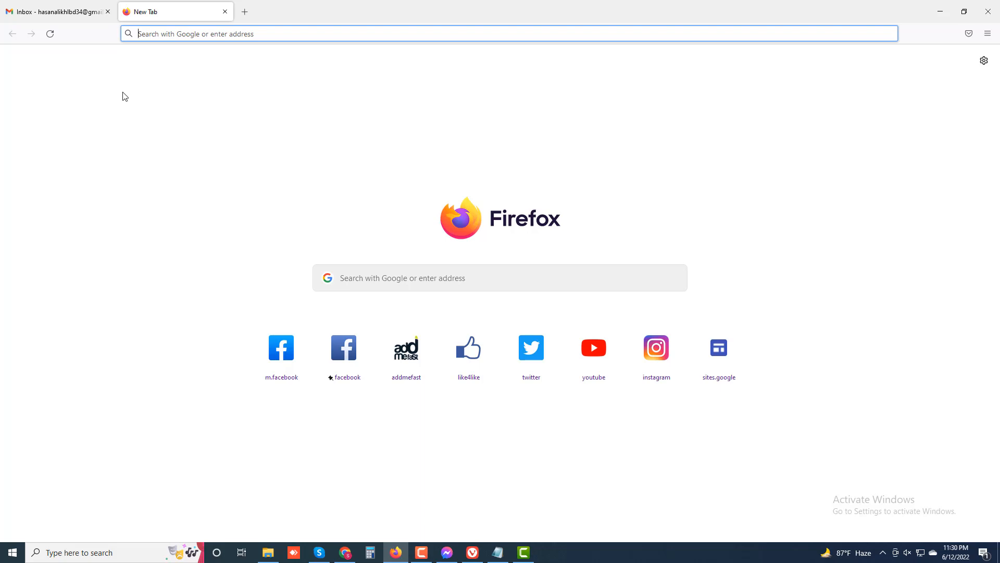
Search Google for 'workupjob' from the empty new tab
left_click(64, 11)
left_click(142, 11)
type("work")
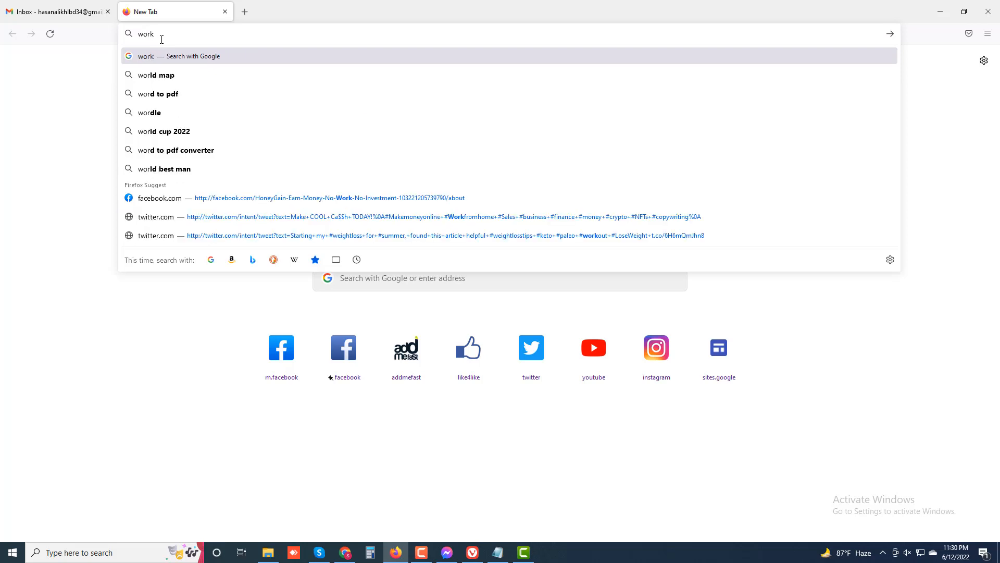
type("up")
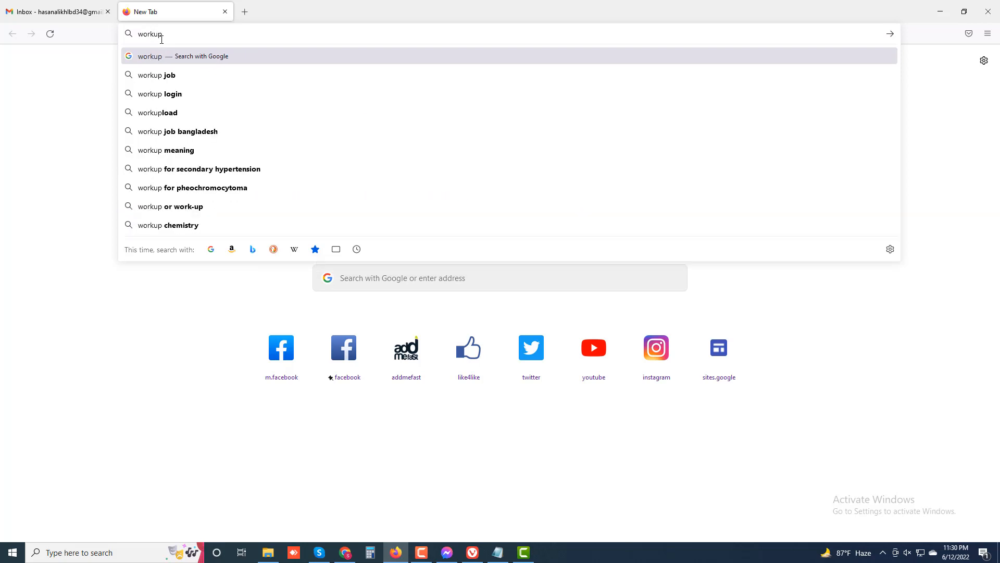
type("job")
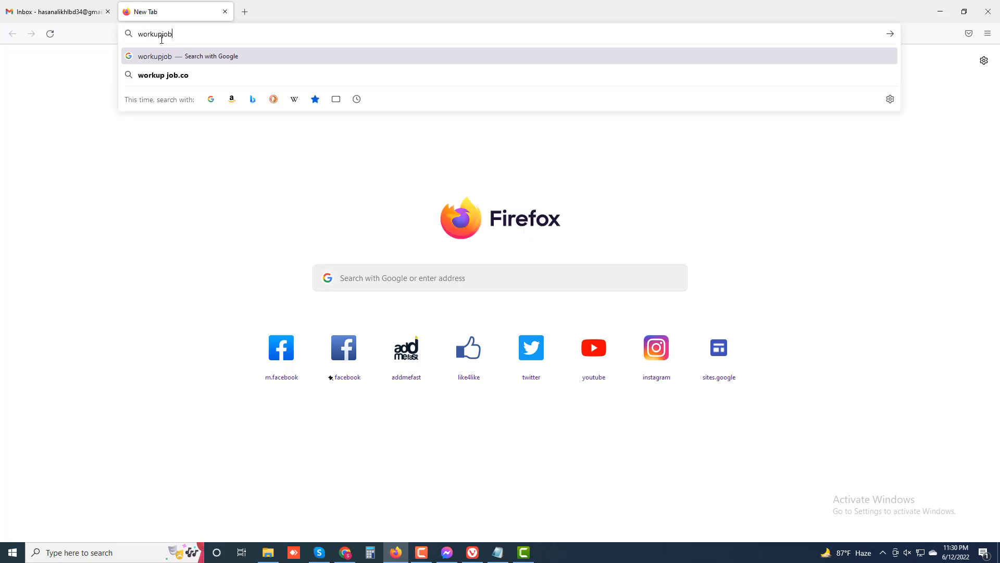
key("Return")
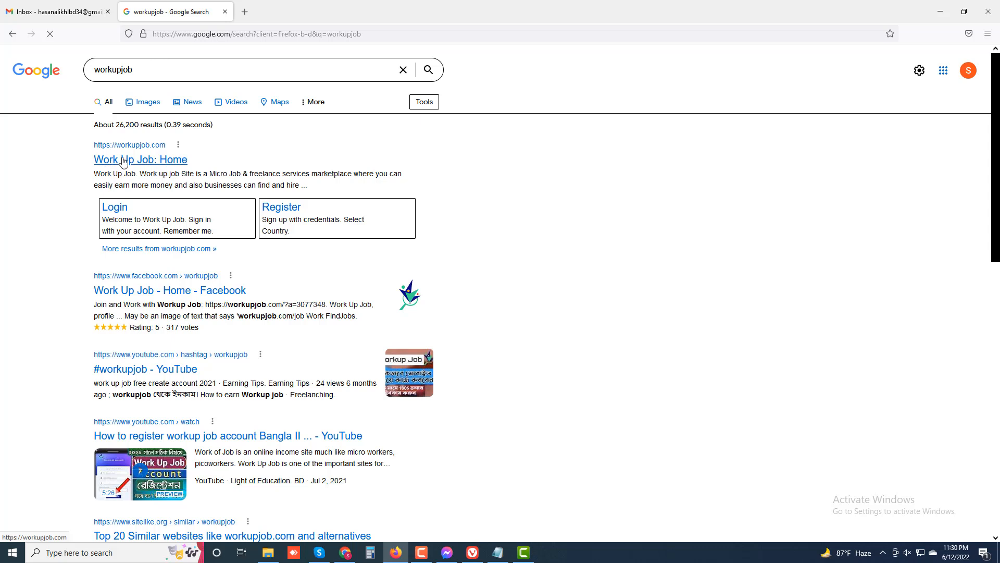
Open the 'Work Up Job: Home' search result so workupjob.com loads
left_click(123, 162)
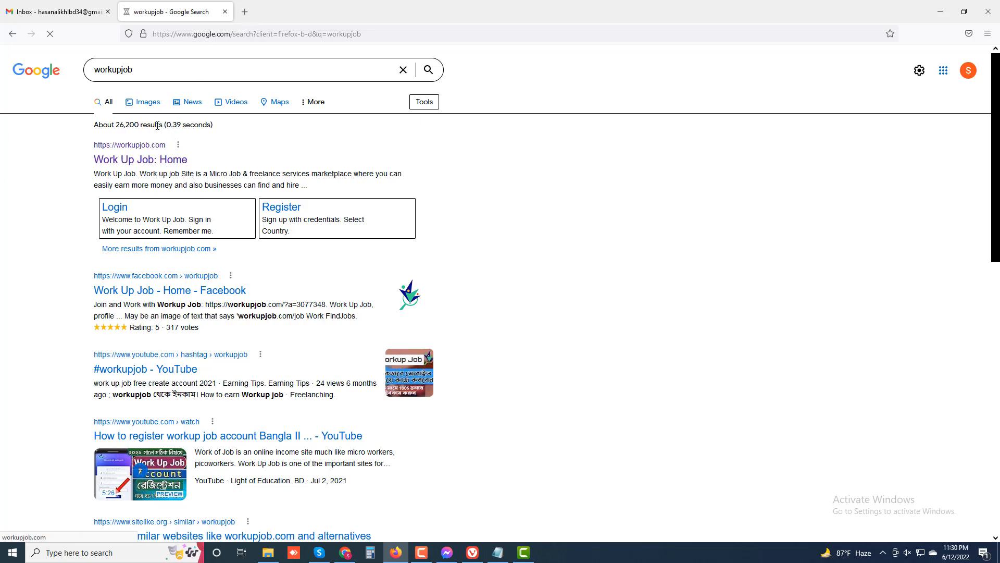
scroll(157, 126, "down", 4)
scroll(156, 99, "up", 3)
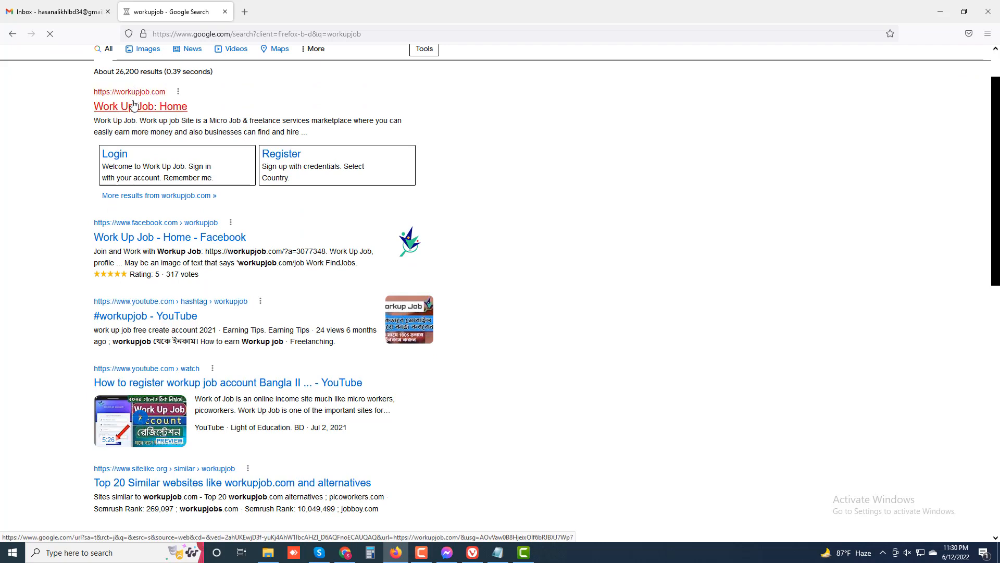
middle_click(134, 106)
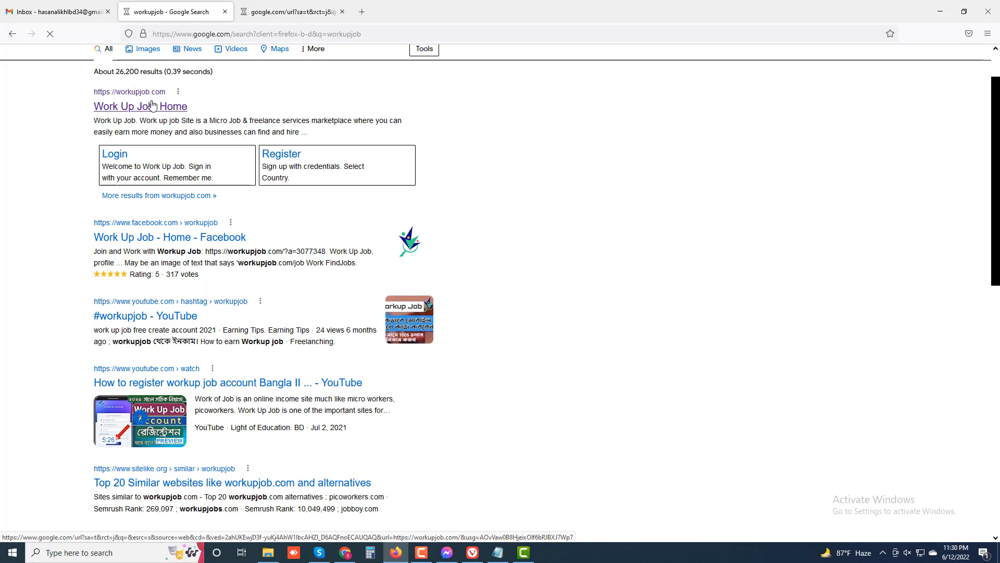
left_click(294, 15)
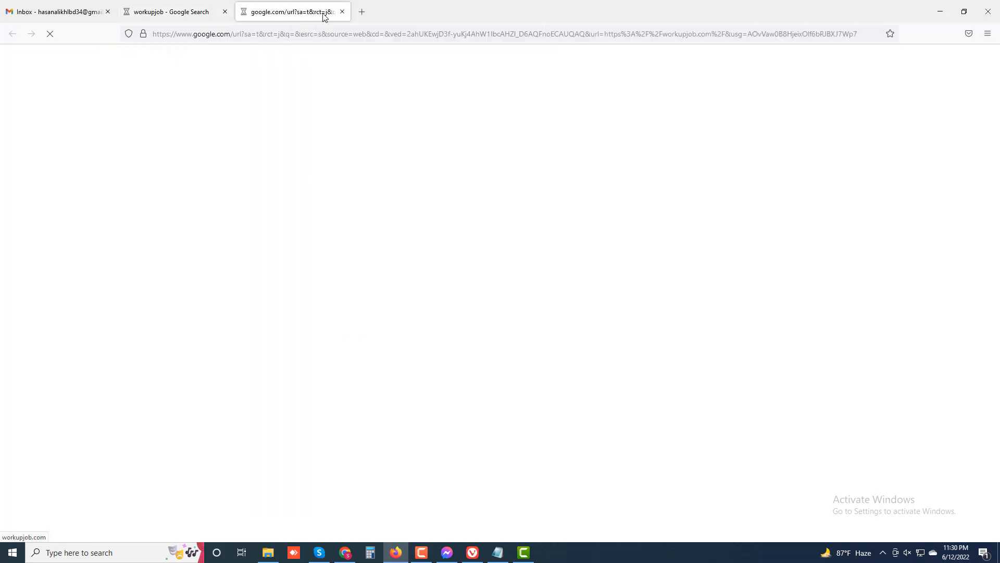
left_click(182, 16)
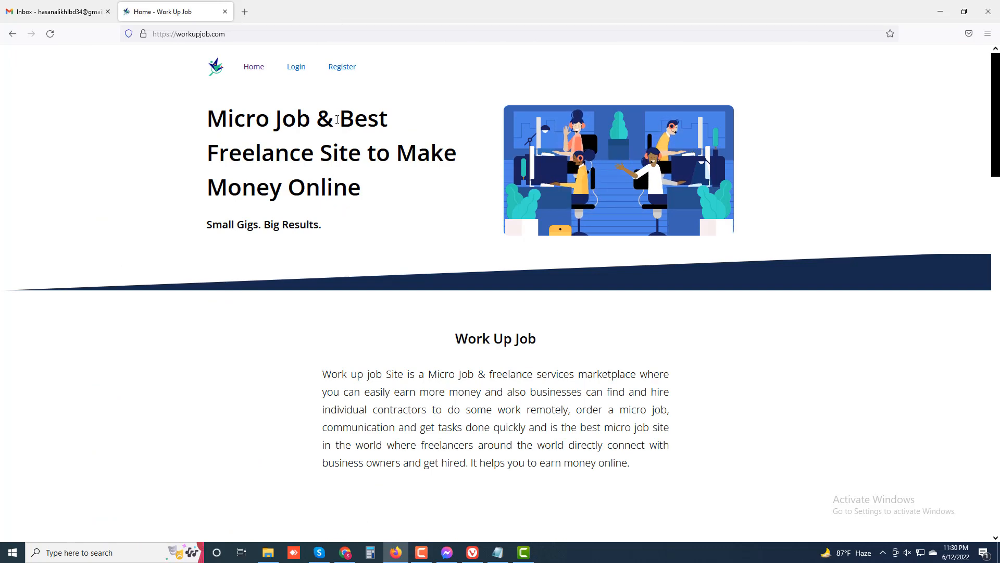
Open the Register page to create a new Work Up Job account
left_click(344, 72)
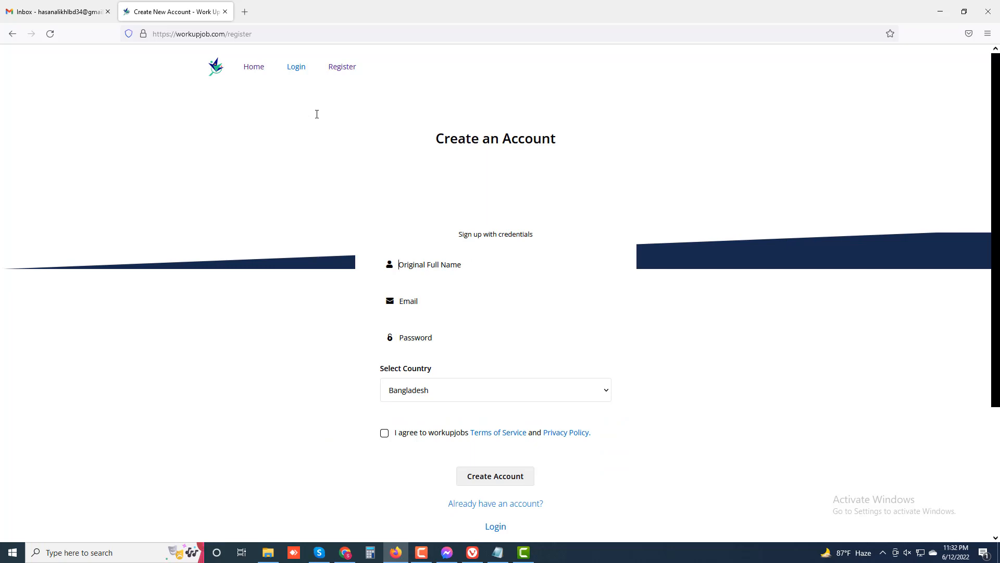
Enter the user's full name in Original Full Name and their e-mail address in Email
left_click(424, 302)
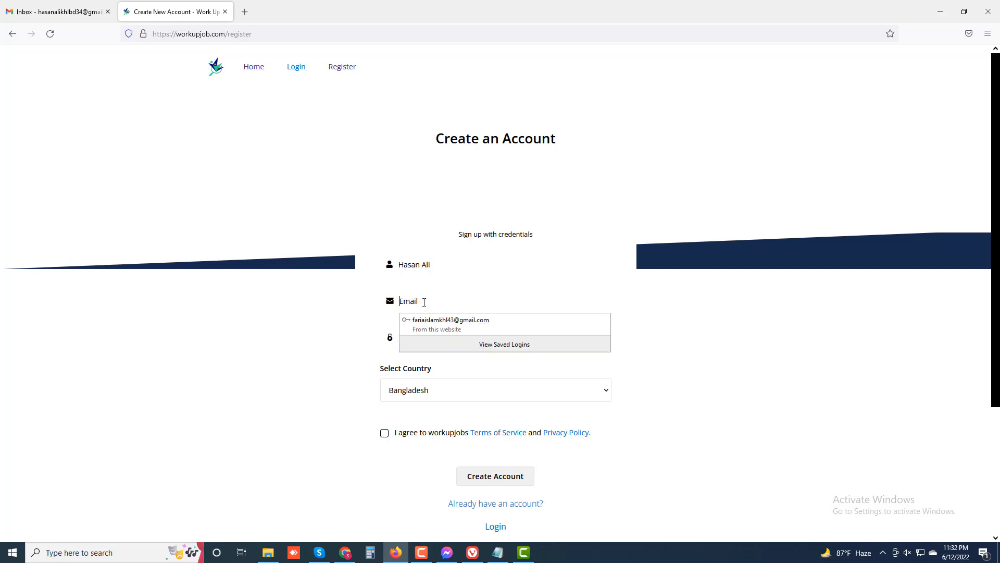
key("ctrl+v")
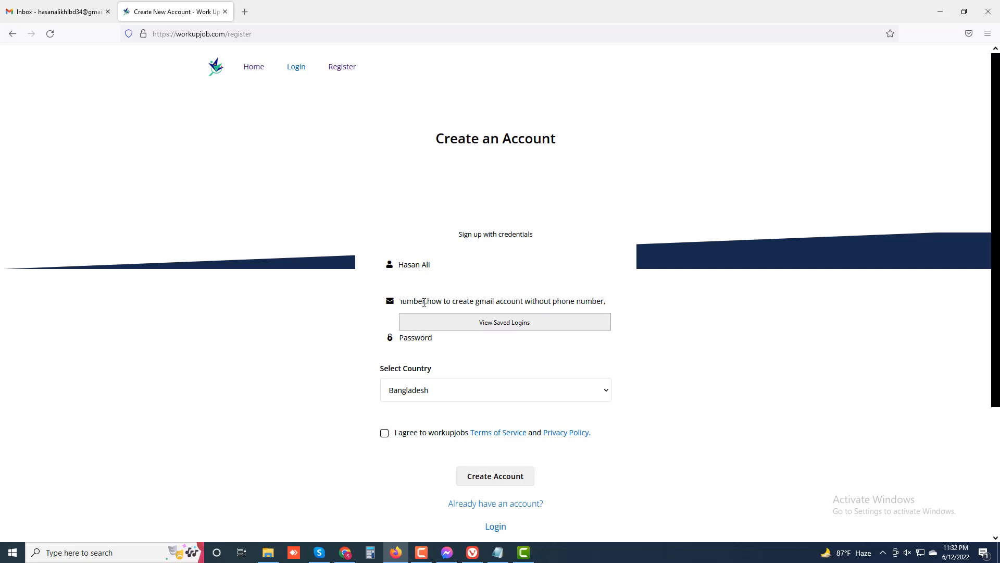
key("ctrl+z")
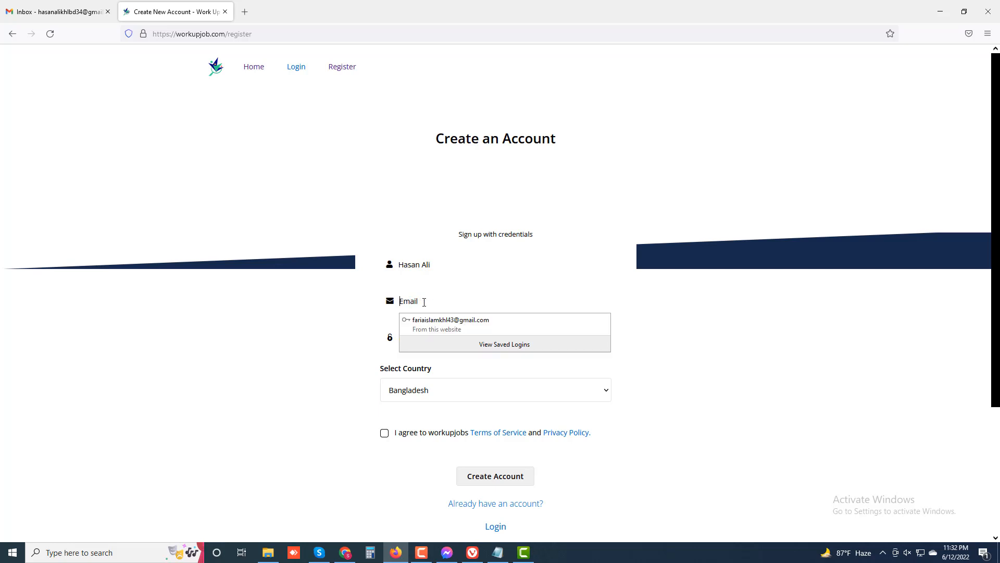
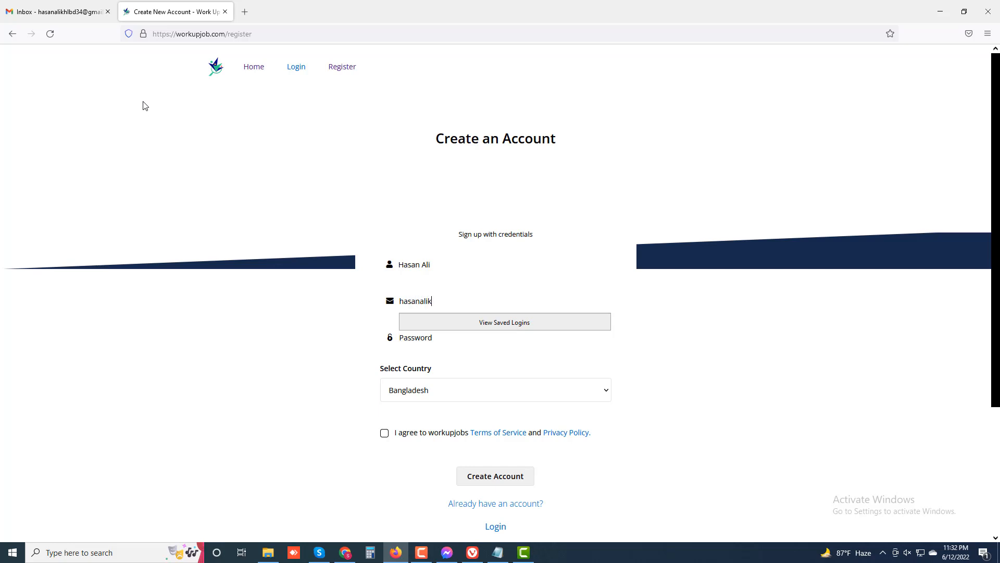
left_click(449, 341)
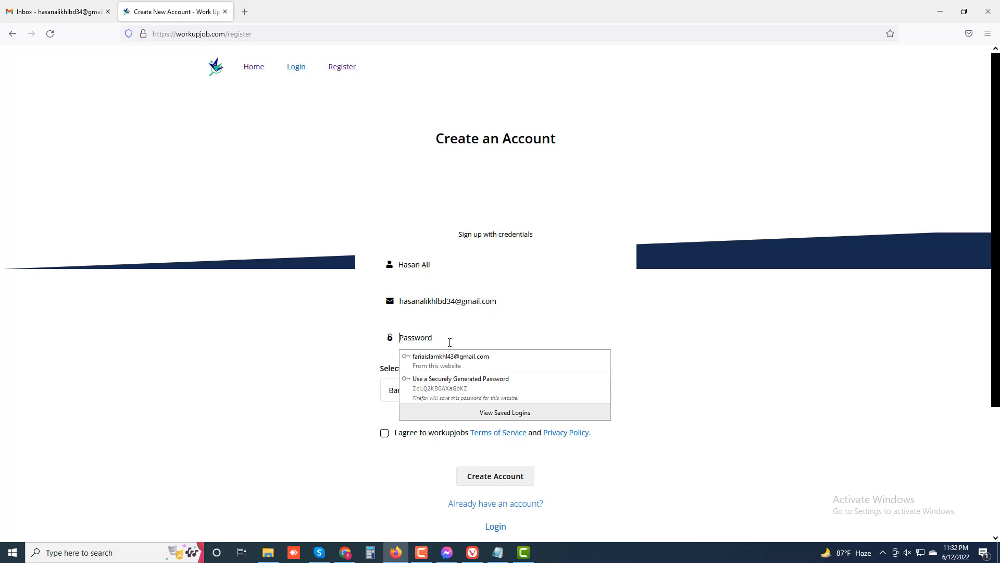
Fill a generated password, keep Bangladesh as the country, and submit Create Account
left_click(478, 390)
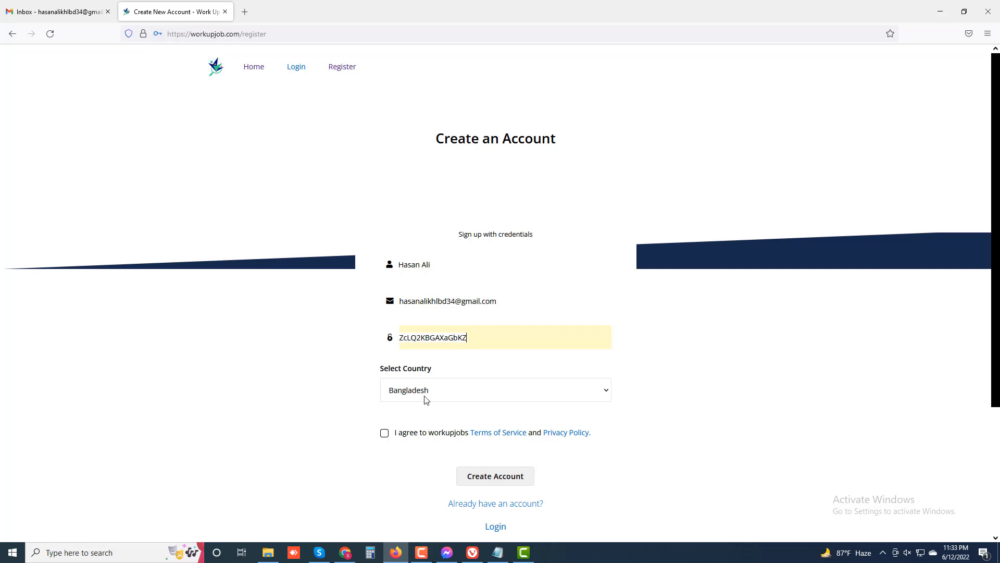
left_click(451, 394)
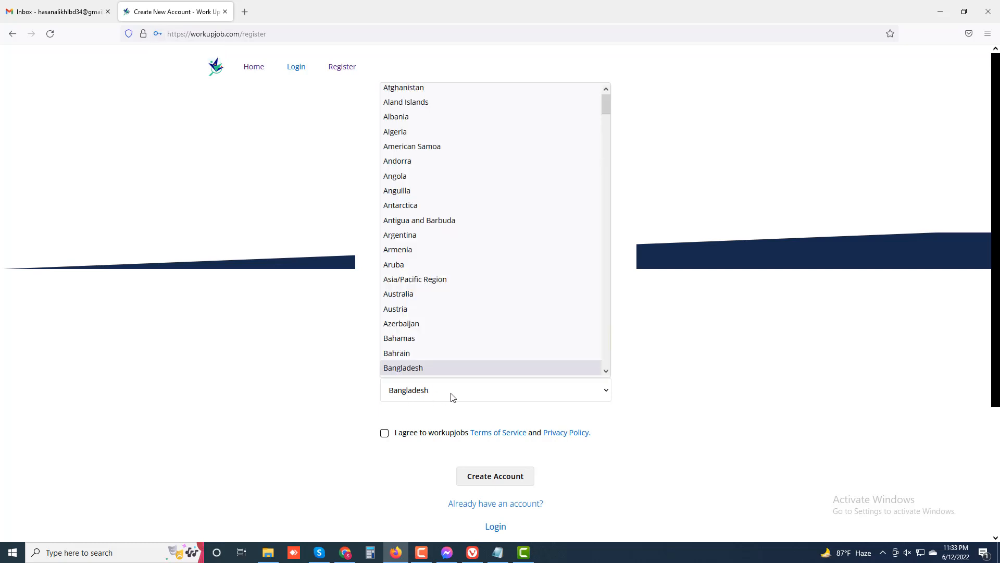
left_click(452, 397)
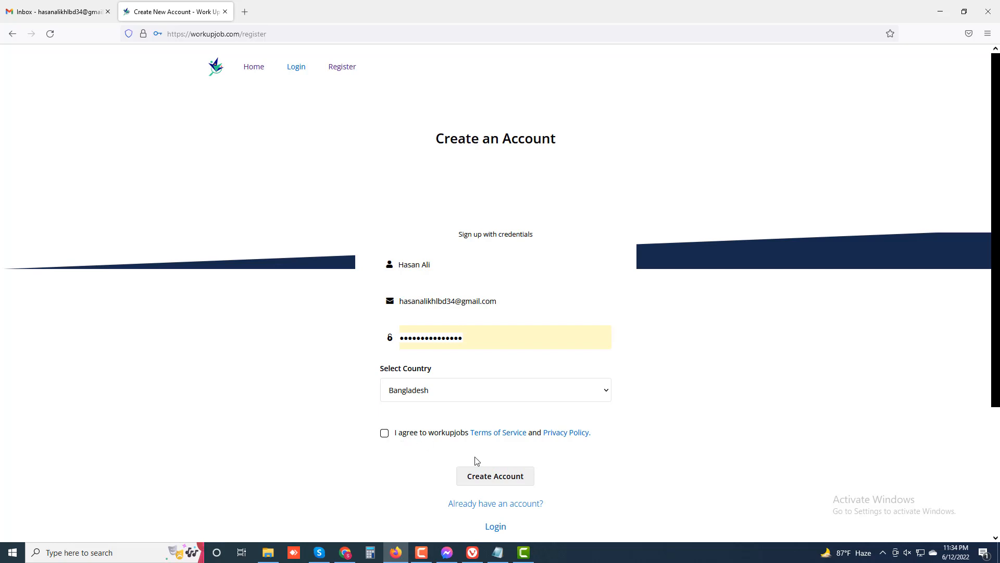
left_click(498, 475)
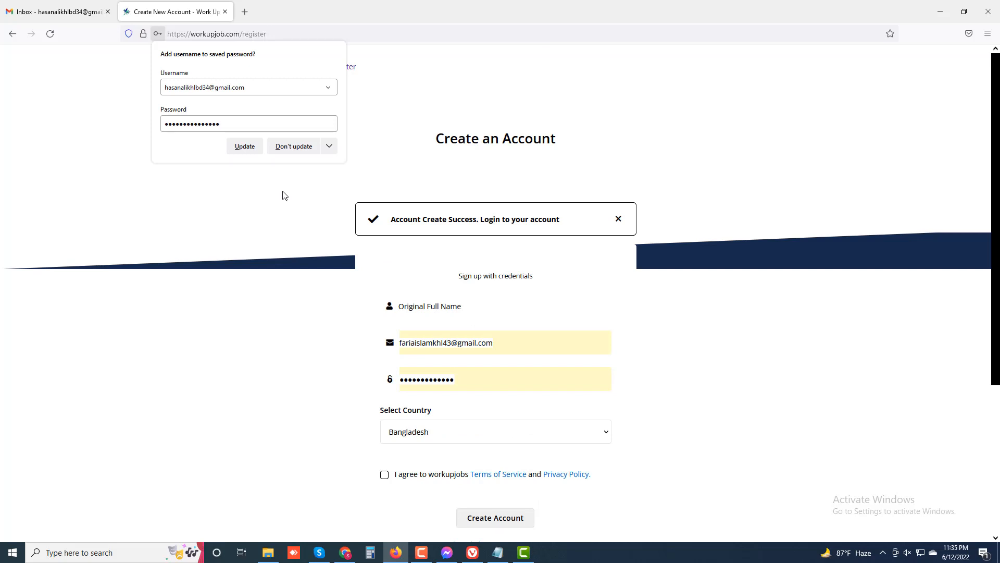
Accept Firefox's password-update prompt and go to the Login page
left_click(252, 147)
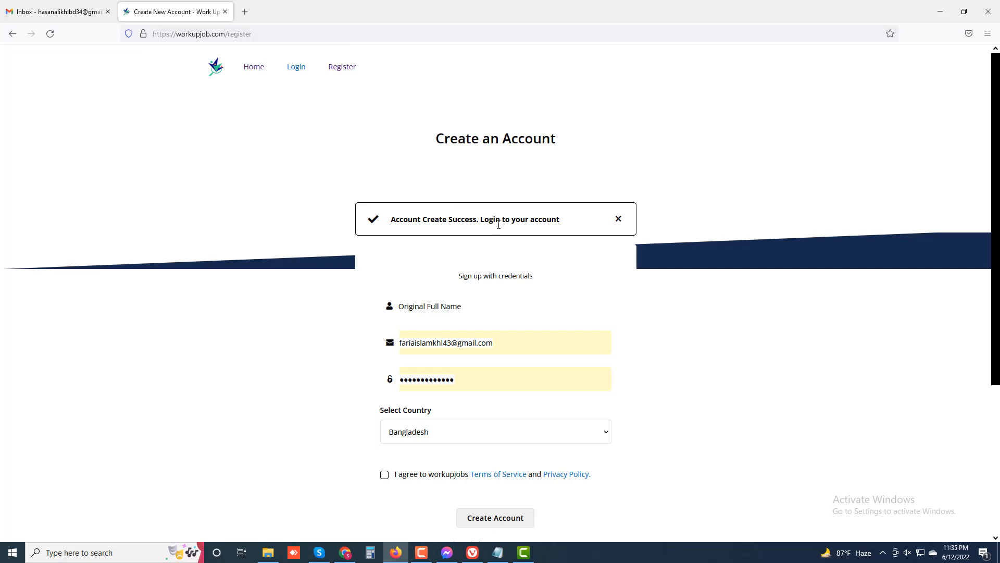
scroll(521, 235, "down", 2)
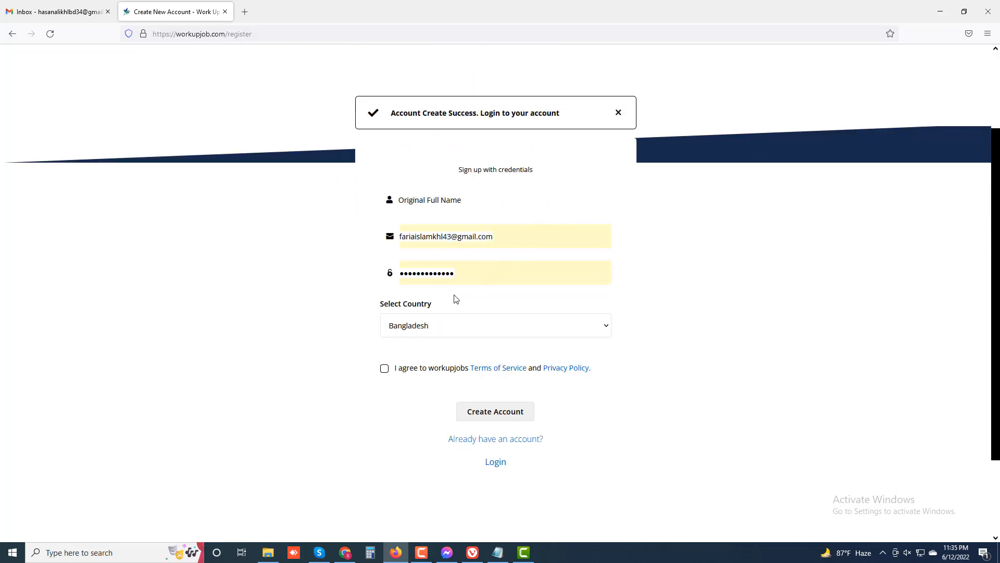
scroll(371, 287, "up", 2)
left_click(297, 70)
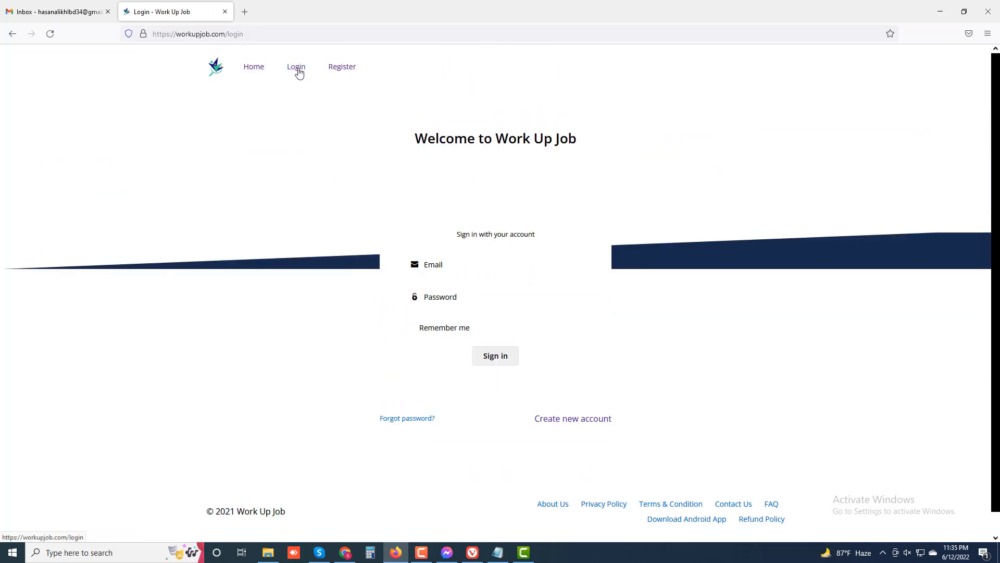
Sign in using the new account's saved login, then switch to the Gmail tab
left_click(451, 265)
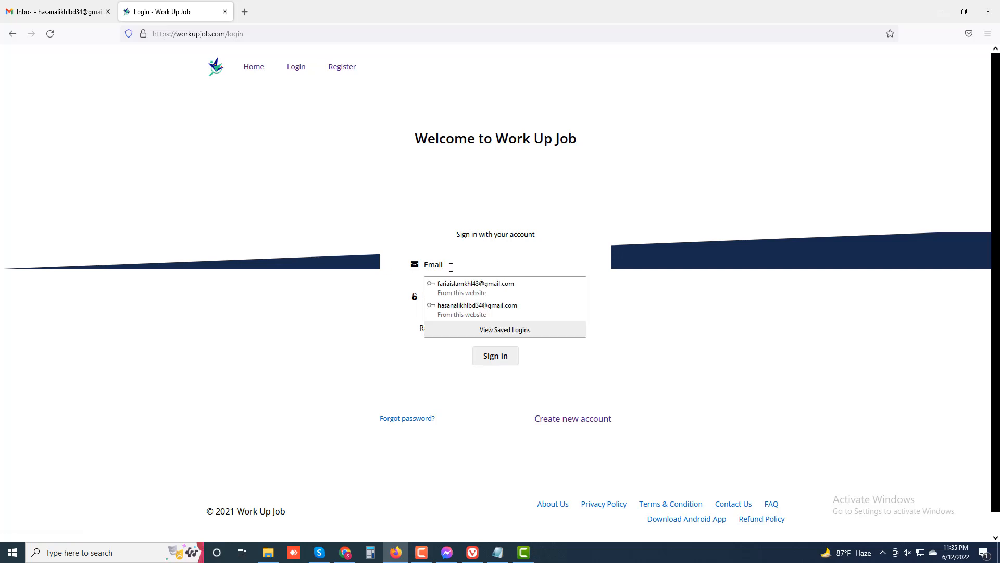
left_click(460, 312)
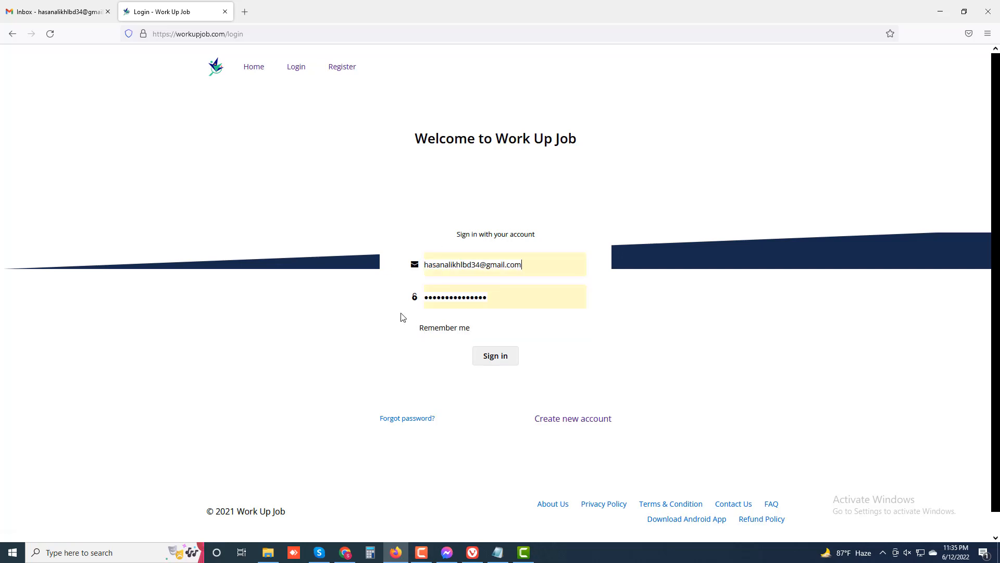
left_click(495, 357)
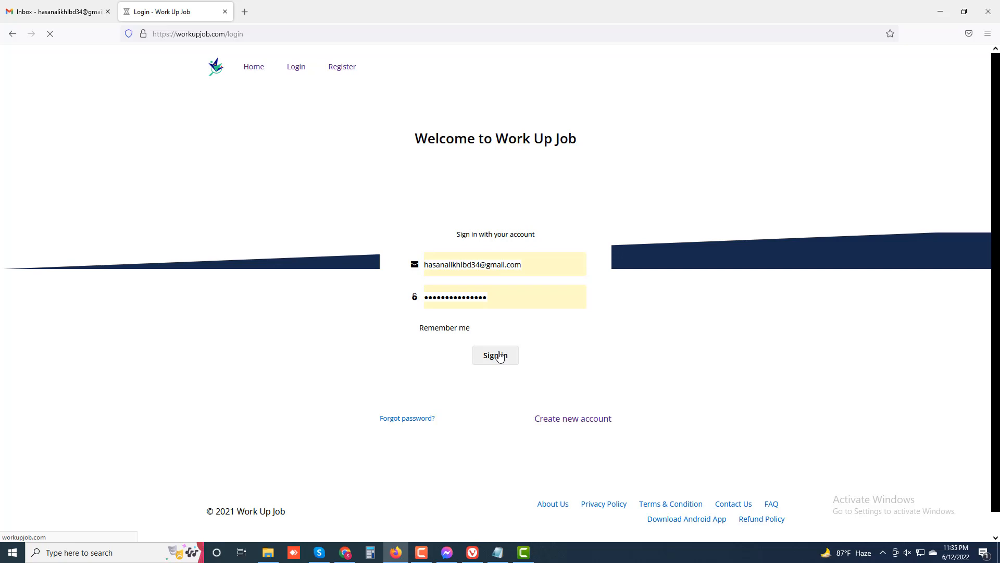
left_click(57, 12)
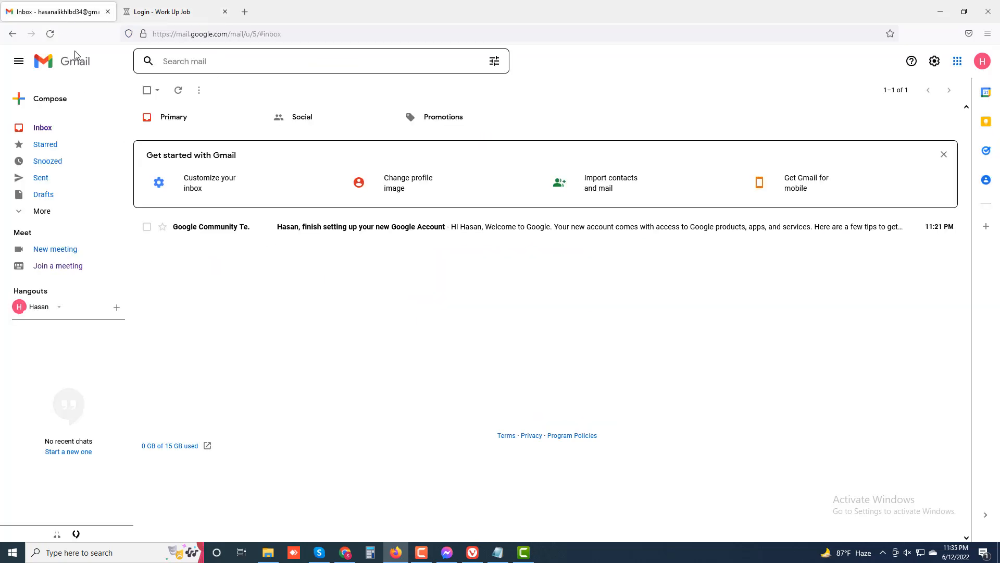
Reload the Gmail inbox, then go back to the Find Job - Work Up Job tab
left_click(50, 33)
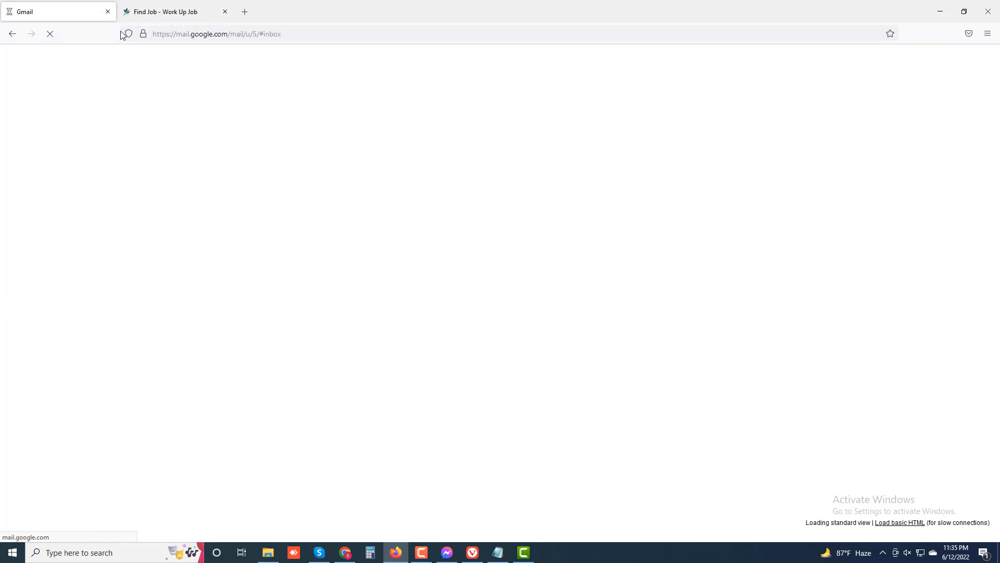
left_click(160, 14)
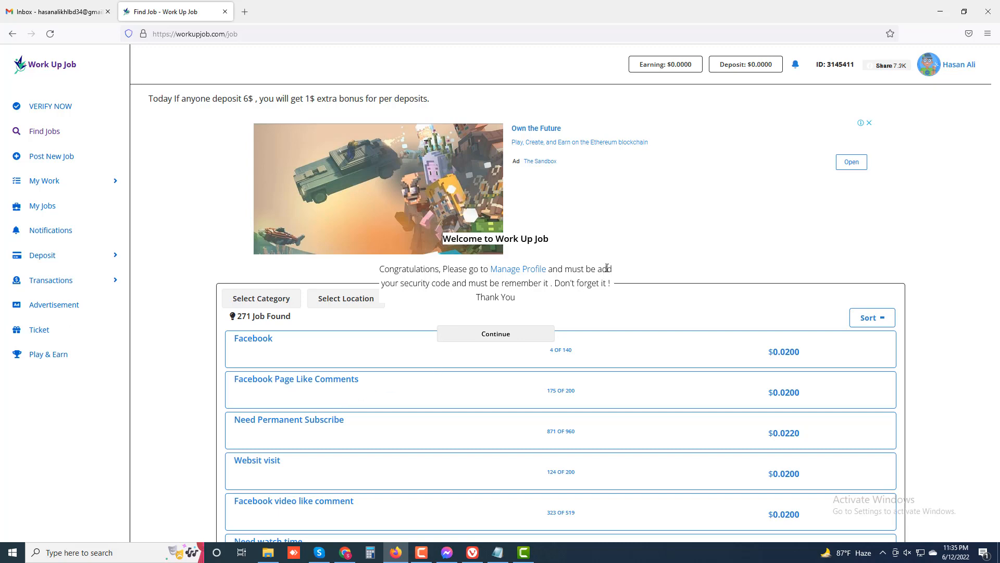
Close the Welcome to Work Up Job popup and scroll through the 271 listed jobs
left_click(173, 207)
scroll(281, 383, "down", 10)
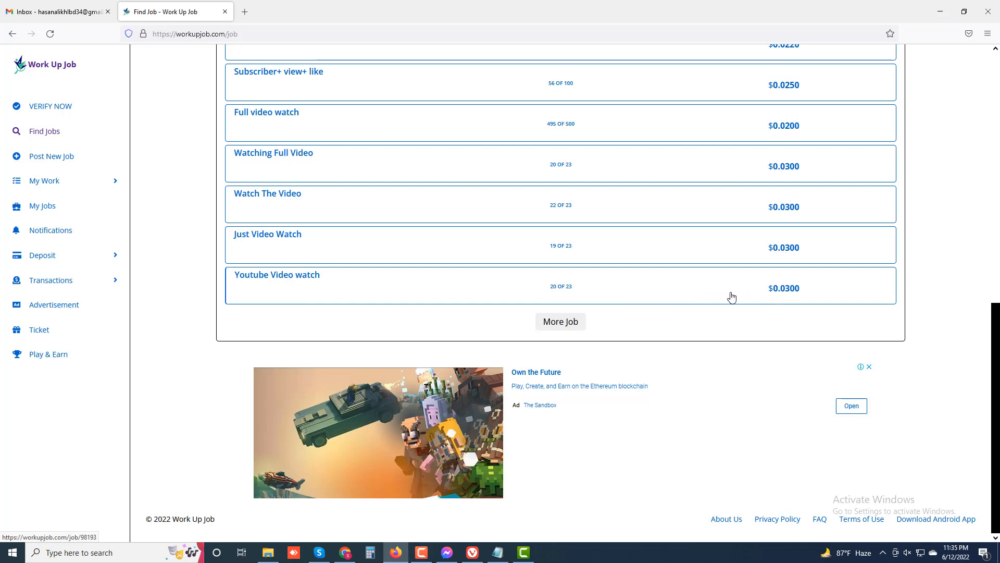
scroll(731, 297, "up", 2)
scroll(737, 298, "up", 2)
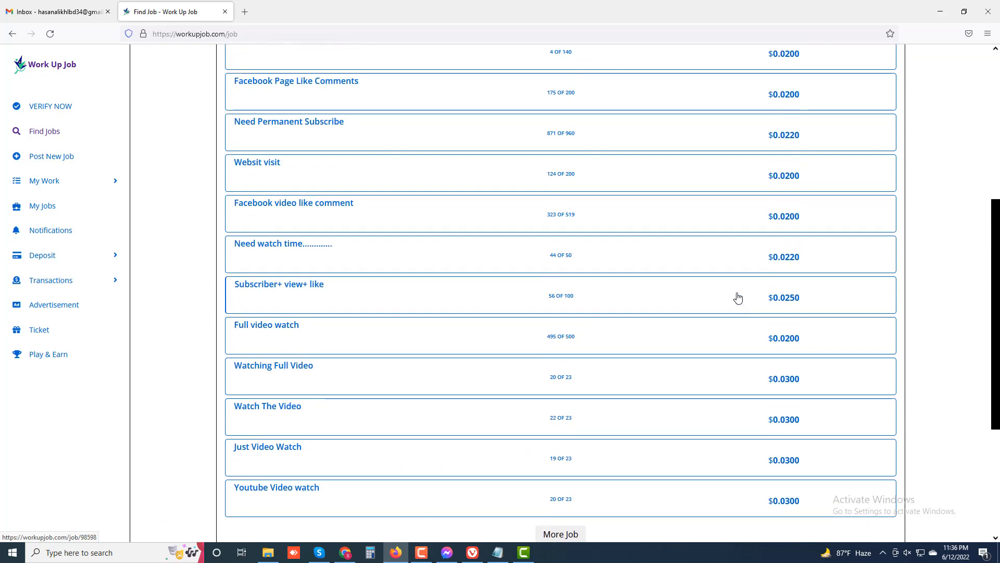
scroll(738, 298, "up", 2)
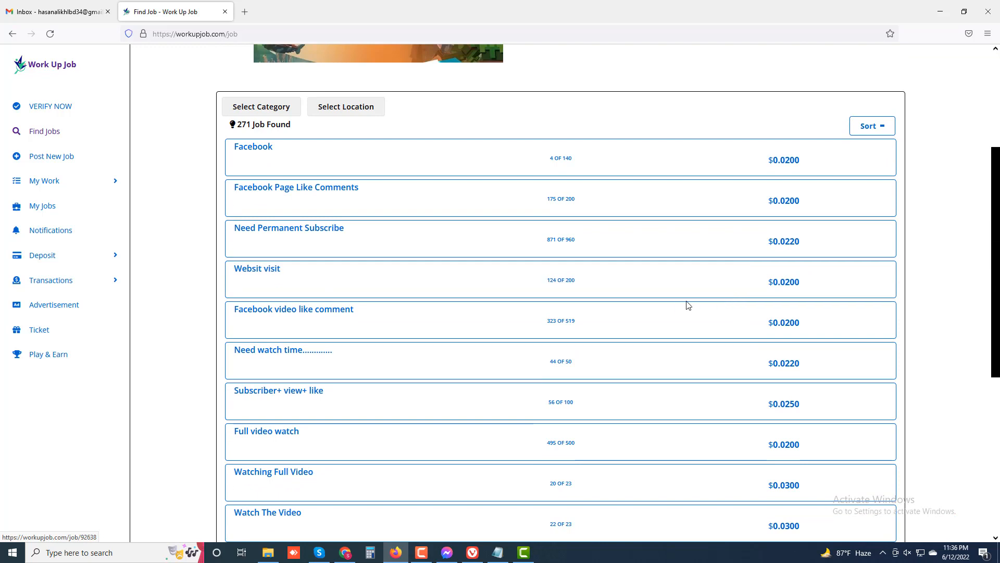
scroll(674, 308, "down", 2)
scroll(669, 307, "down", 2)
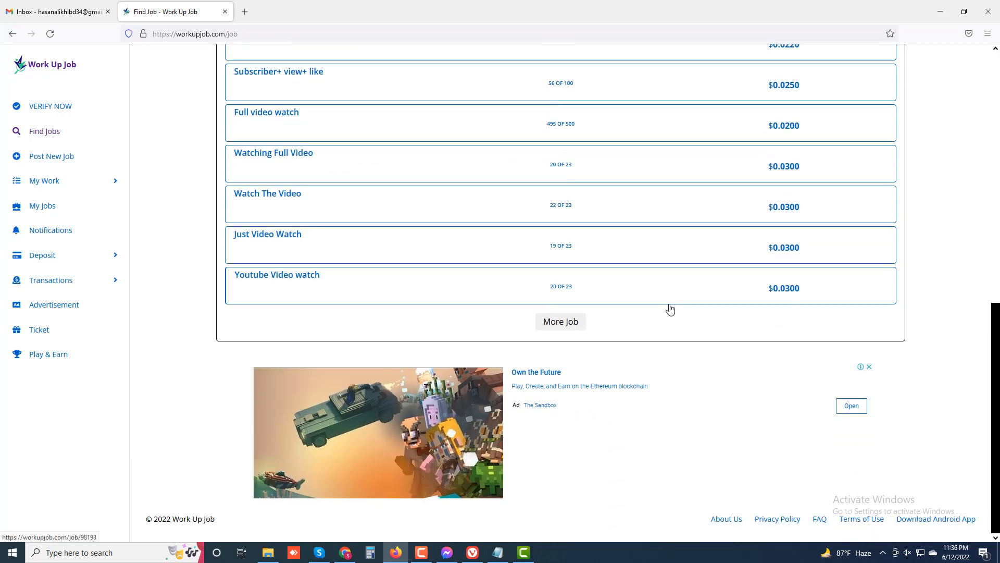